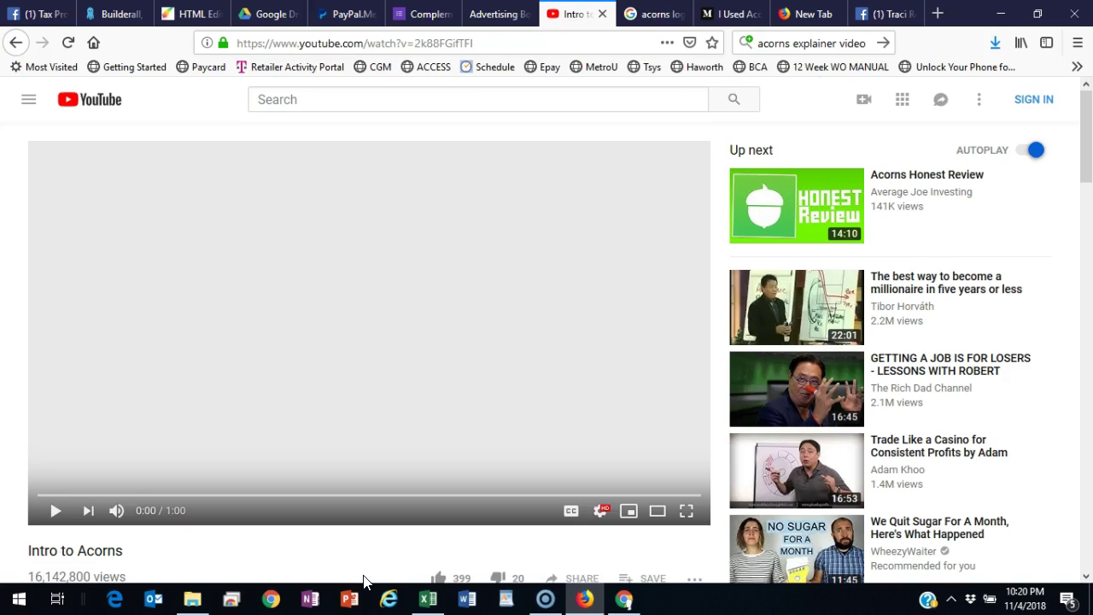
# Play the "Intro to Acorns" video on YouTube and pause it after watching
pyautogui.click(57, 510)
pyautogui.click(21, 548)
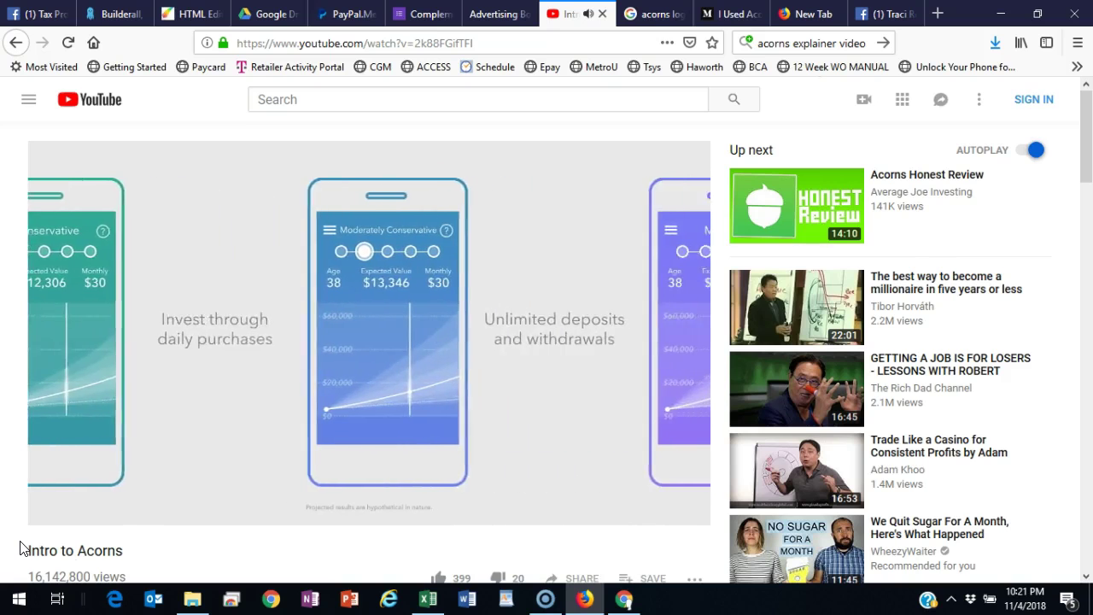
pyautogui.click(55, 510)
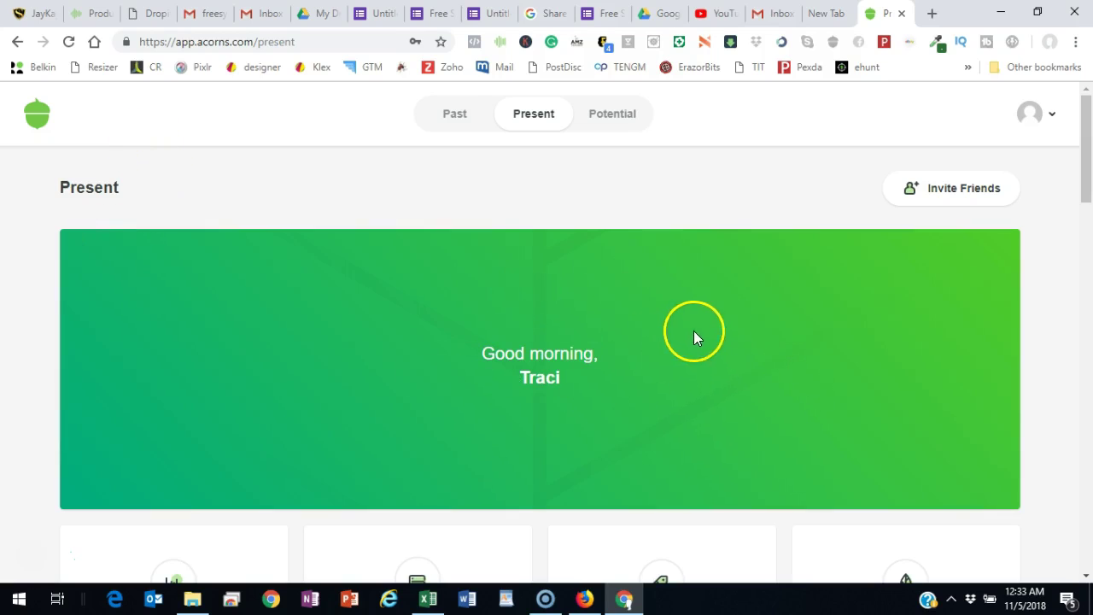
# Open the account settings in the Acorns web app and review the personal, device and account strength sections
pyautogui.click(1056, 116)
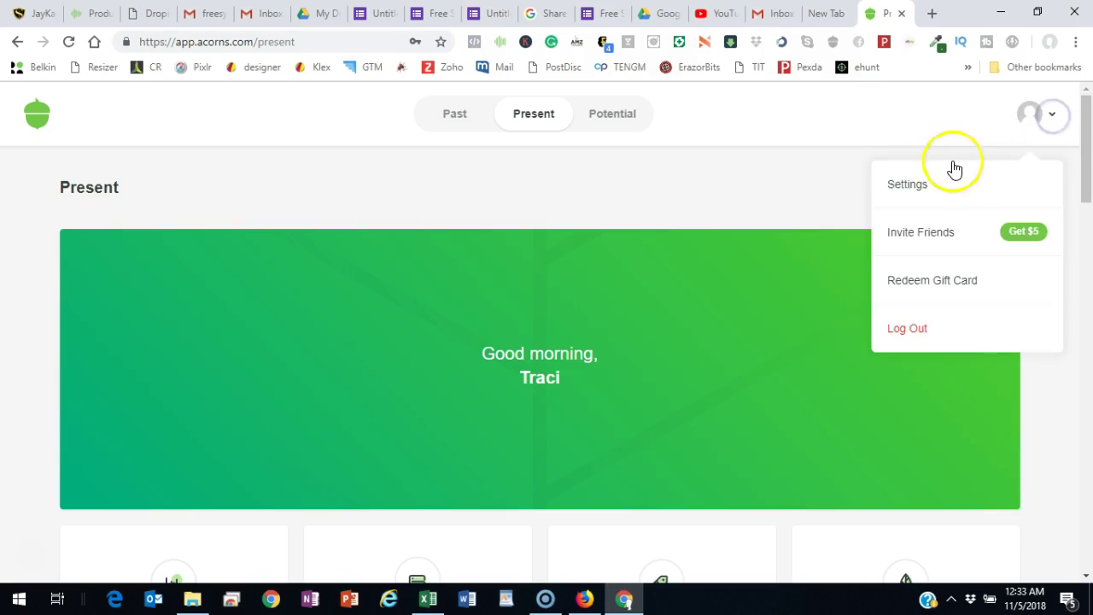
pyautogui.click(907, 190)
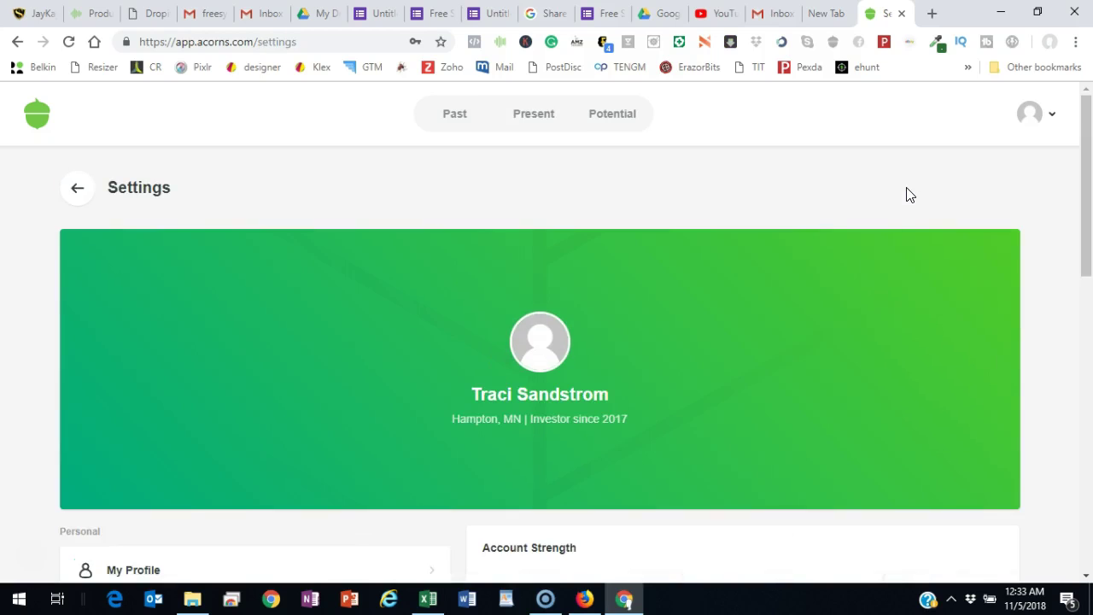
pyautogui.scroll(-3, 908, 191)
pyautogui.scroll(-1, 854, 236)
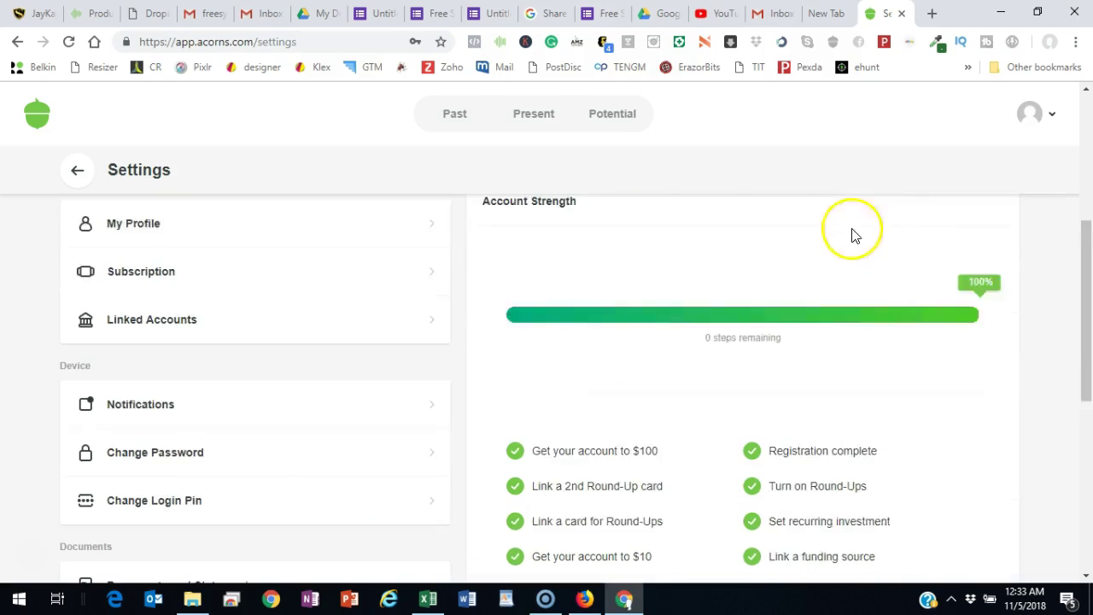
pyautogui.scroll(-1, 245, 384)
pyautogui.scroll(-1, 146, 427)
pyautogui.scroll(1, 147, 427)
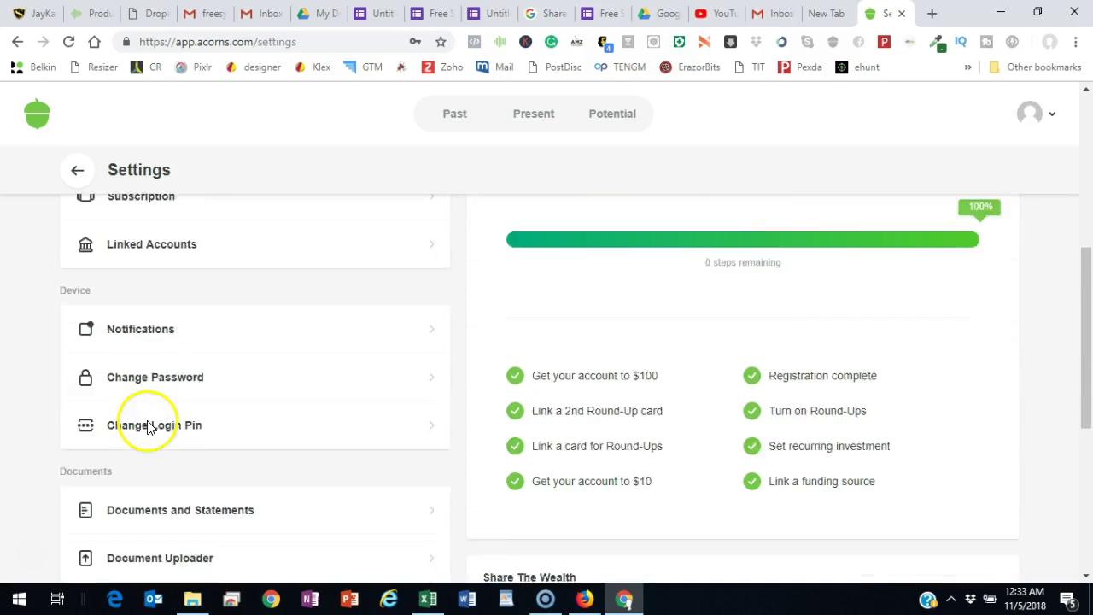
pyautogui.scroll(1, 147, 427)
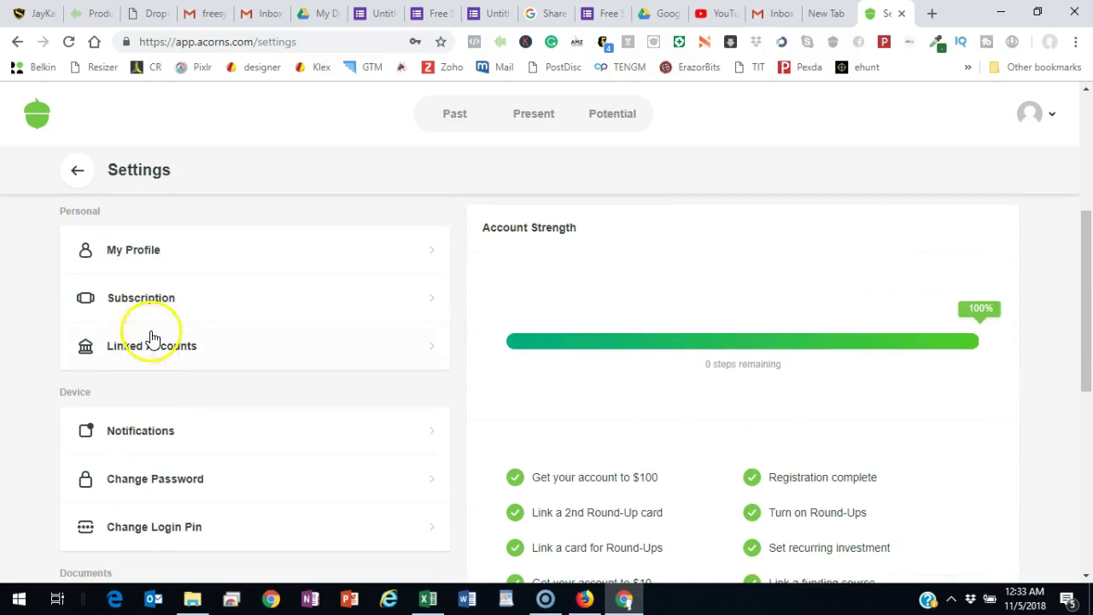
# Open the linked accounts settings and examine the funding source, the accounts used for Round-Ups and the option to add accounts
pyautogui.click(147, 350)
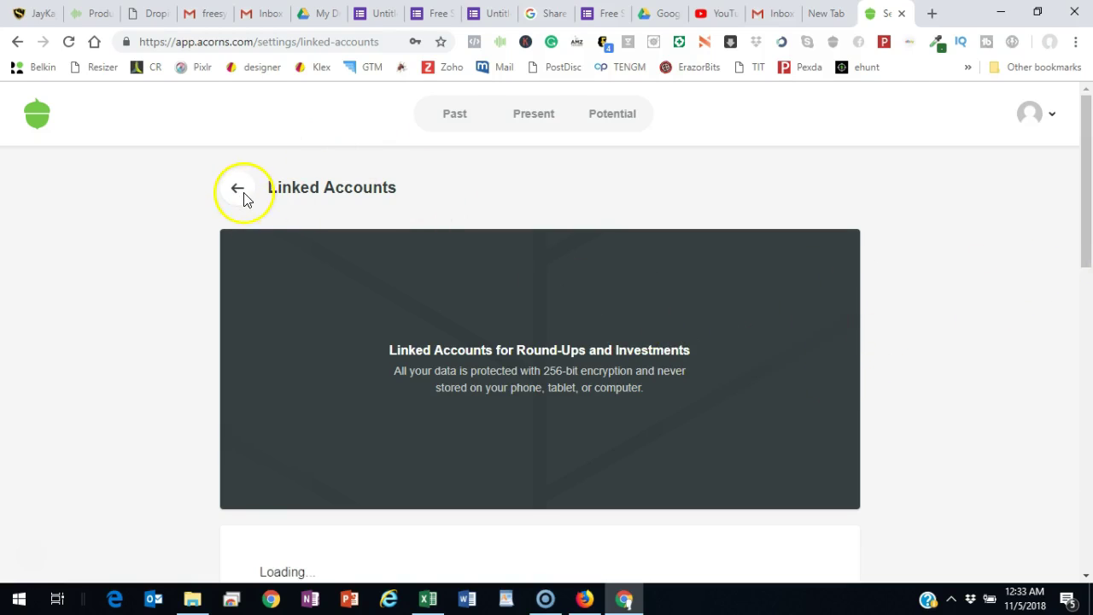
pyautogui.scroll(-5, 742, 407)
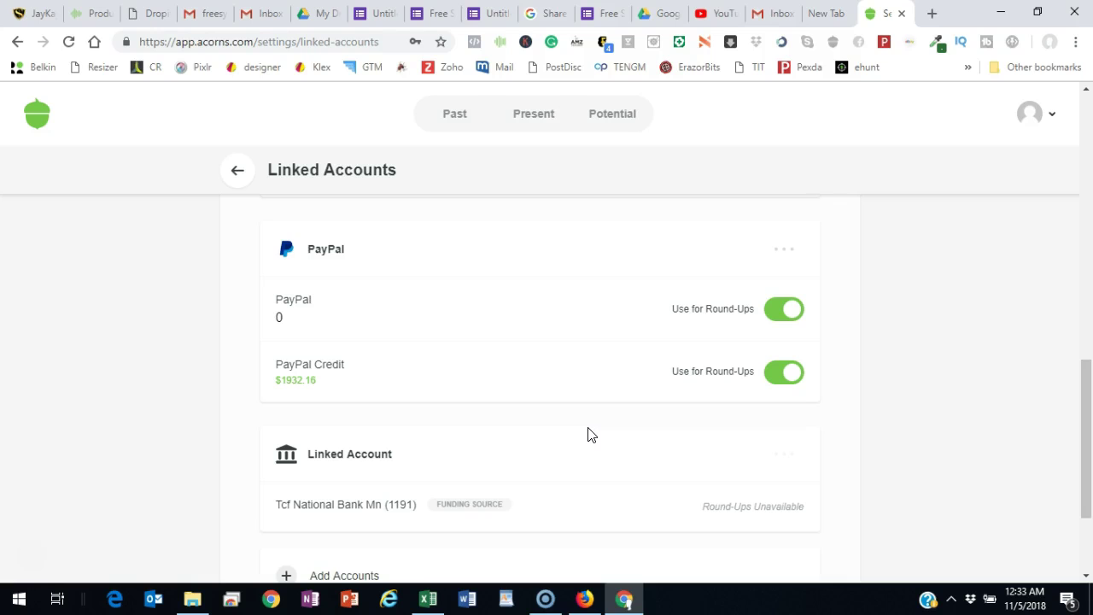
pyautogui.scroll(-2, 587, 435)
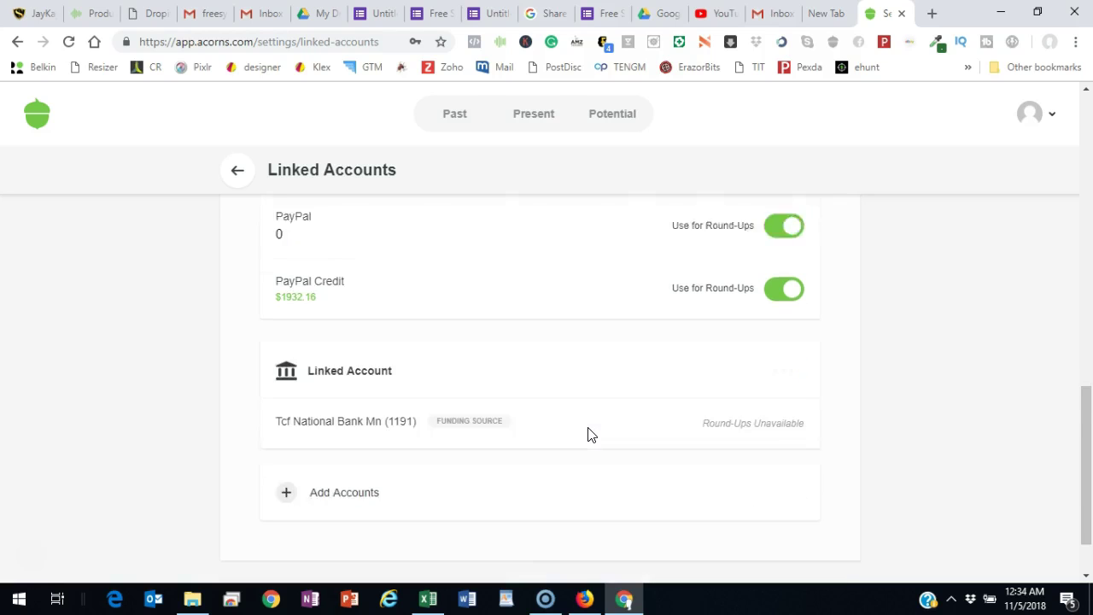
pyautogui.scroll(4, 588, 435)
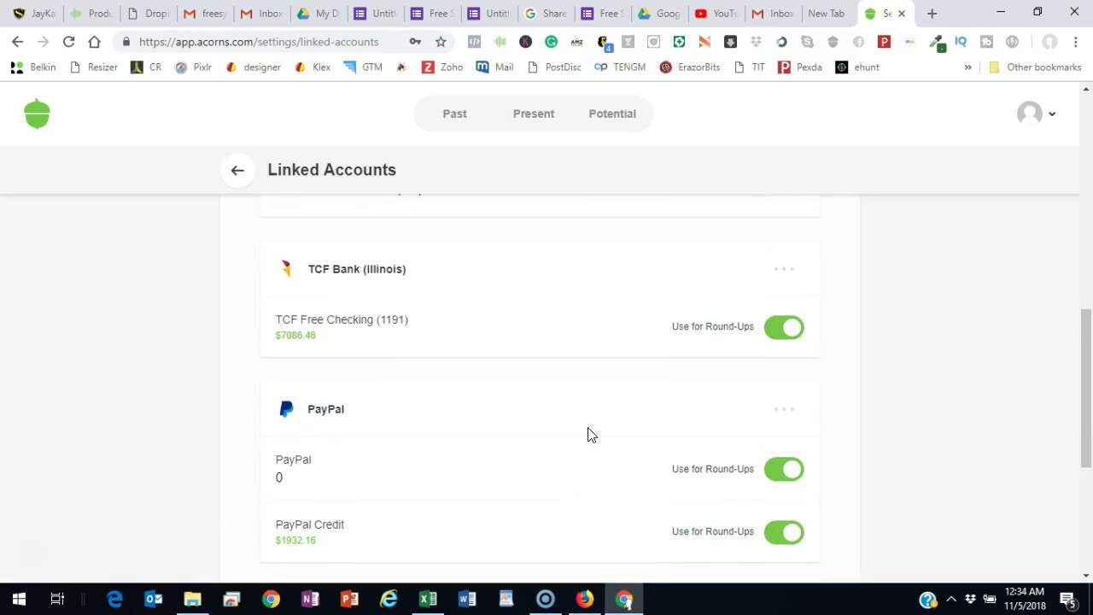
pyautogui.scroll(5, 587, 435)
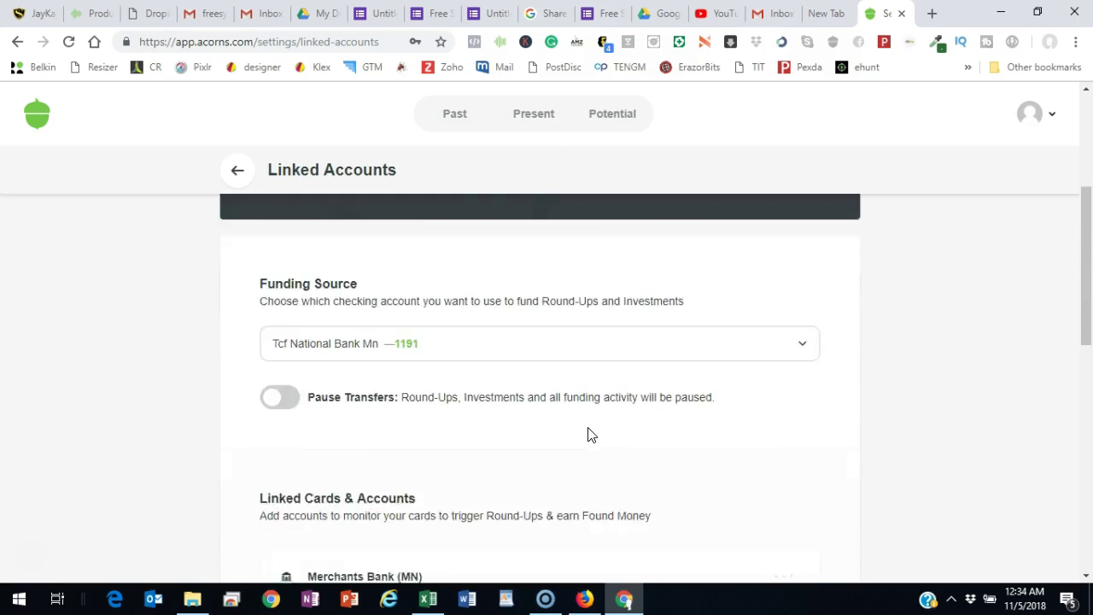
pyautogui.scroll(-7, 588, 434)
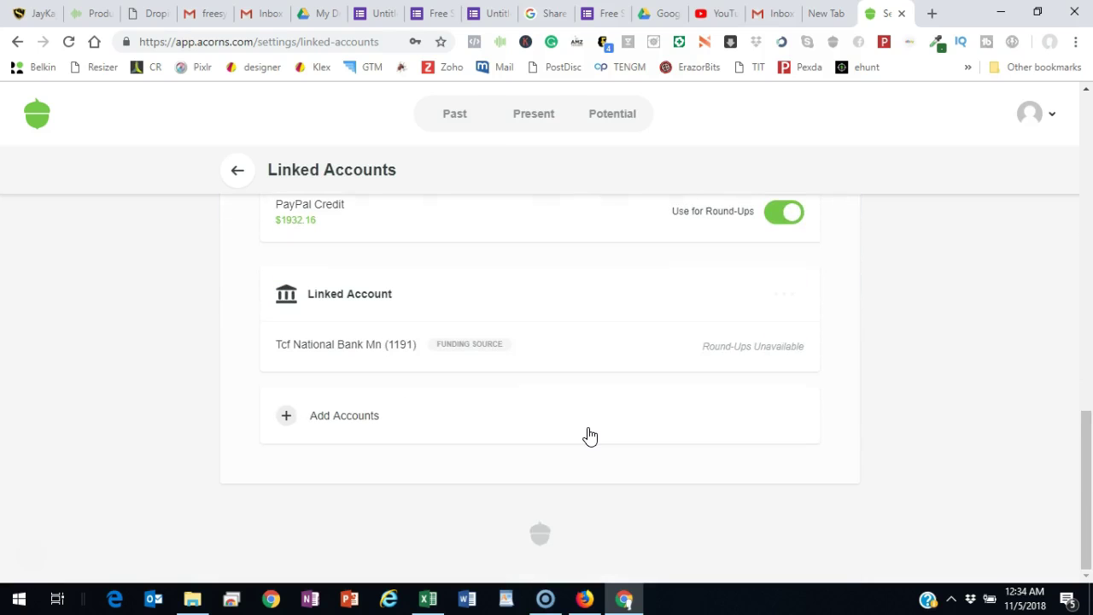
pyautogui.scroll(3, 588, 435)
pyautogui.scroll(-3, 586, 434)
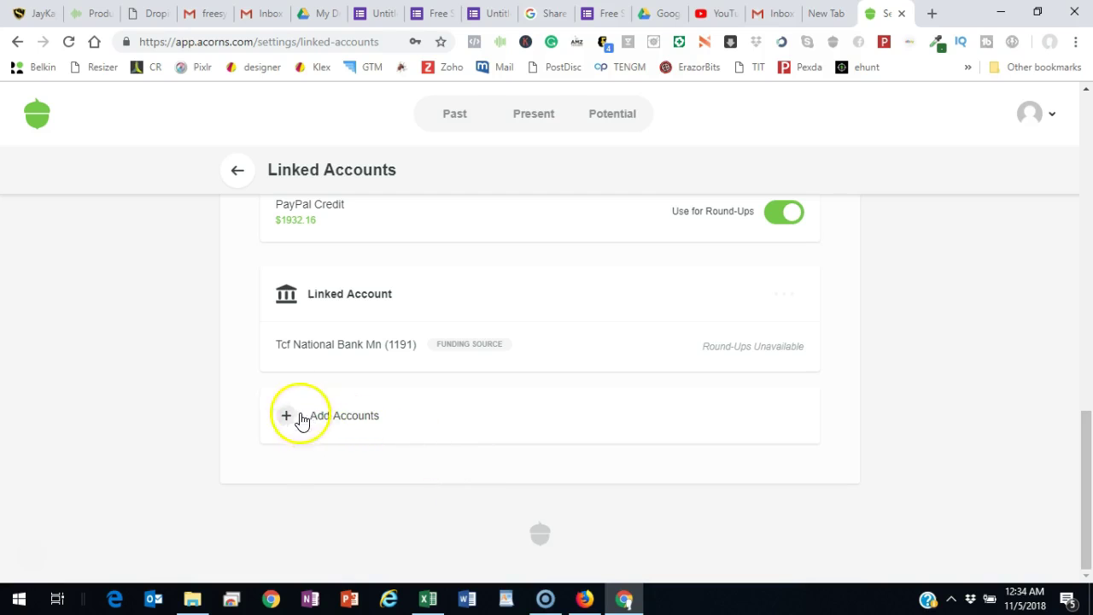
pyautogui.scroll(10, 564, 419)
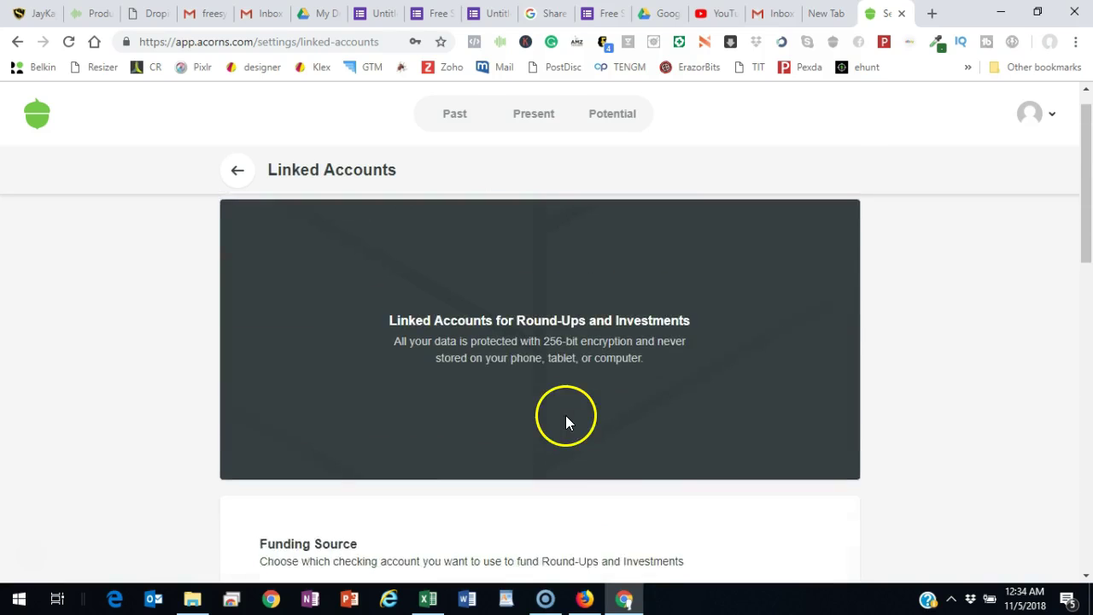
# Return to the main settings page and look over the device, security and document options
pyautogui.click(237, 189)
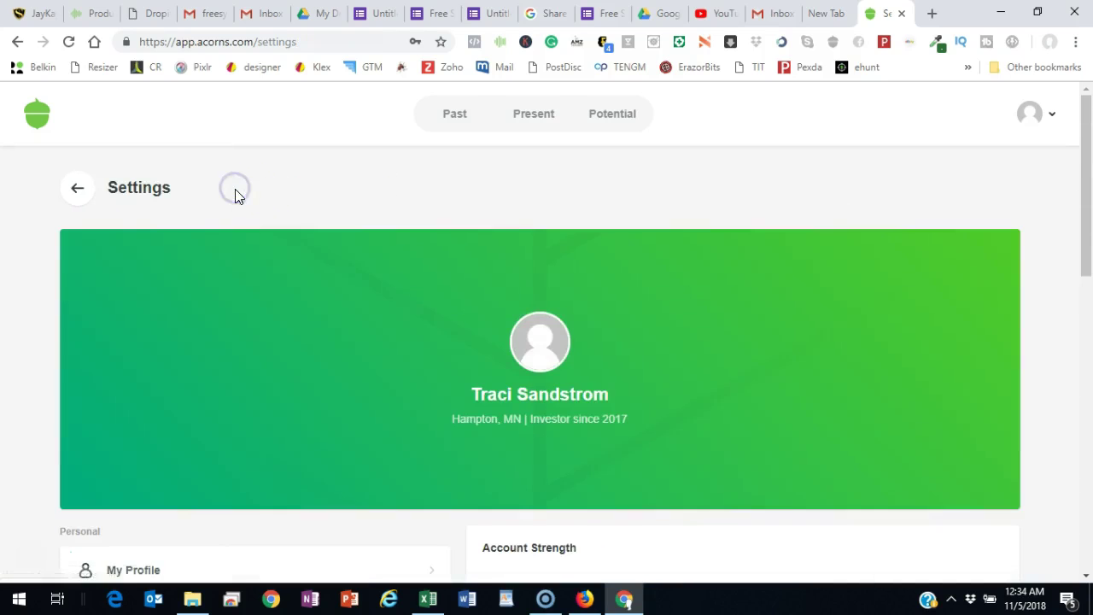
pyautogui.scroll(-5, 380, 293)
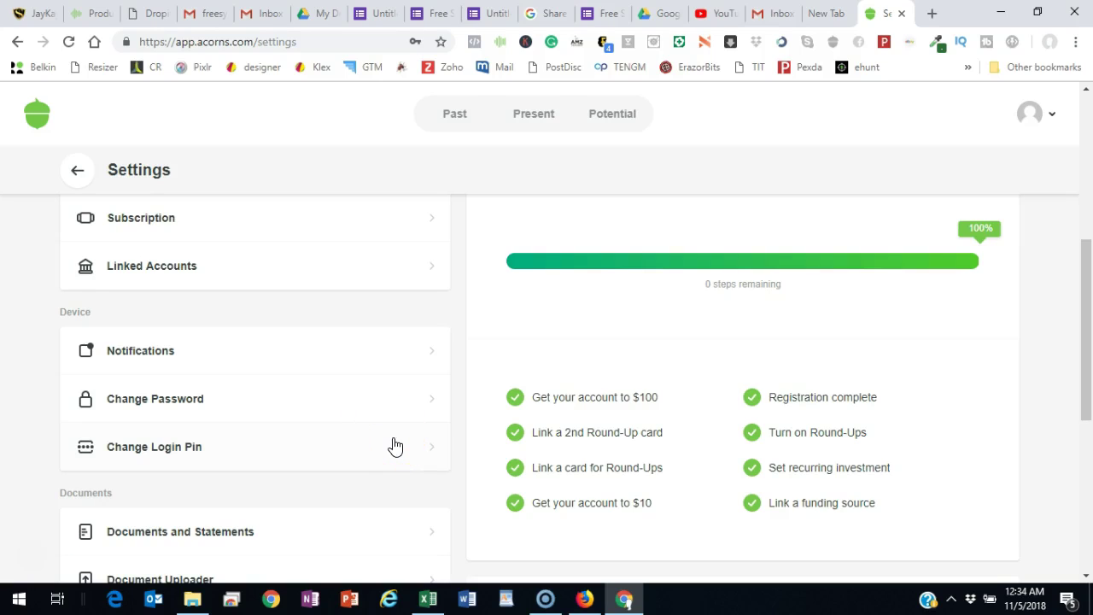
pyautogui.scroll(-1, 398, 442)
pyautogui.scroll(1, 398, 439)
pyautogui.scroll(1, 401, 441)
pyautogui.scroll(-2, 413, 391)
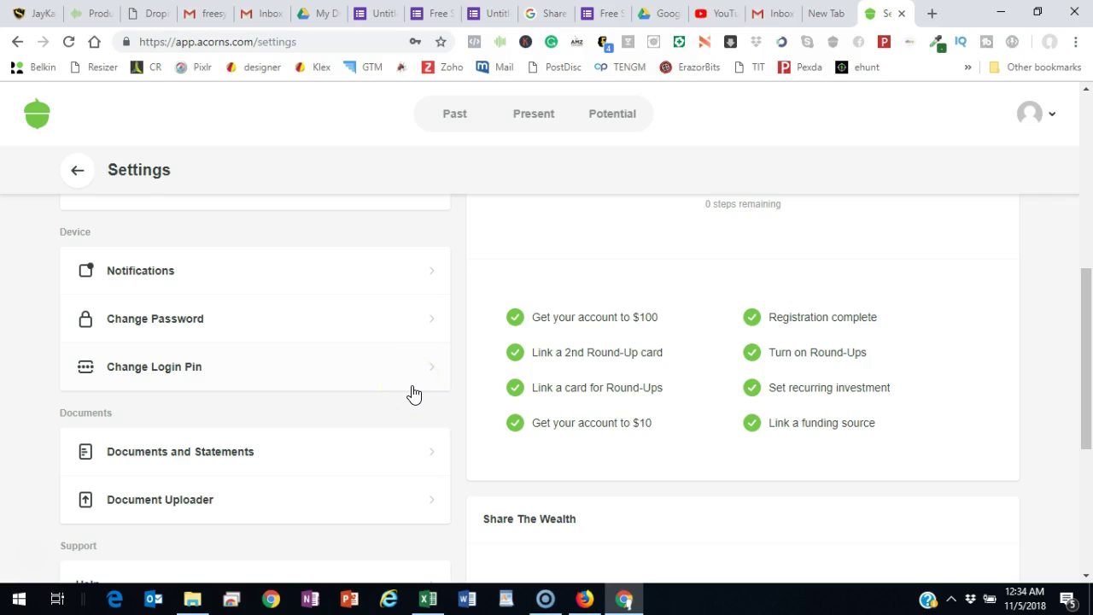
pyautogui.scroll(4, 412, 393)
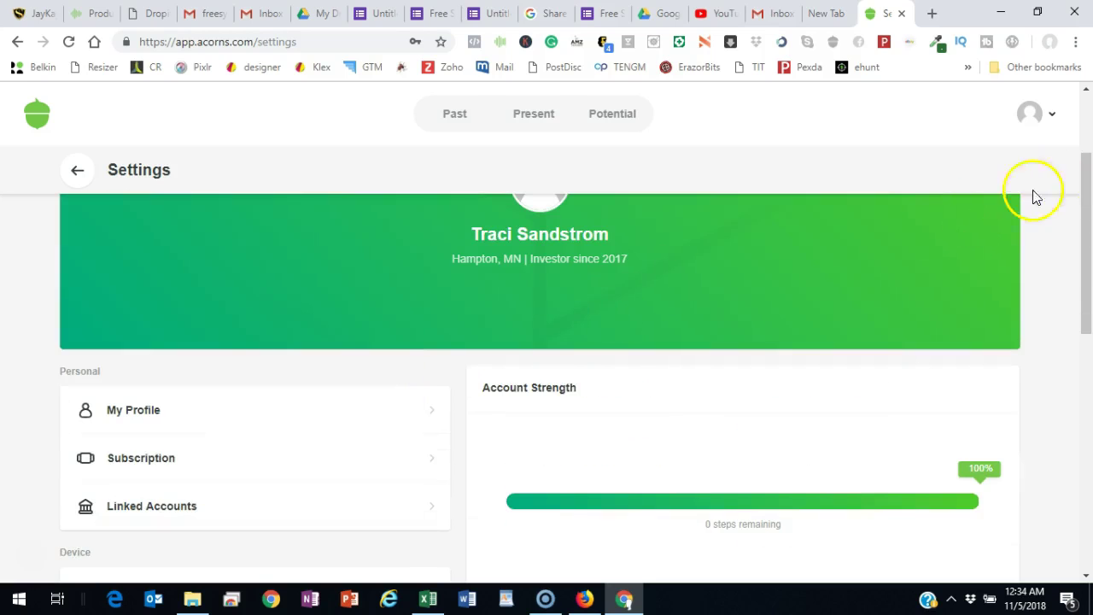
# Open the Invite Friends page and review the referral offer down to its link-sharing options
pyautogui.click(1052, 118)
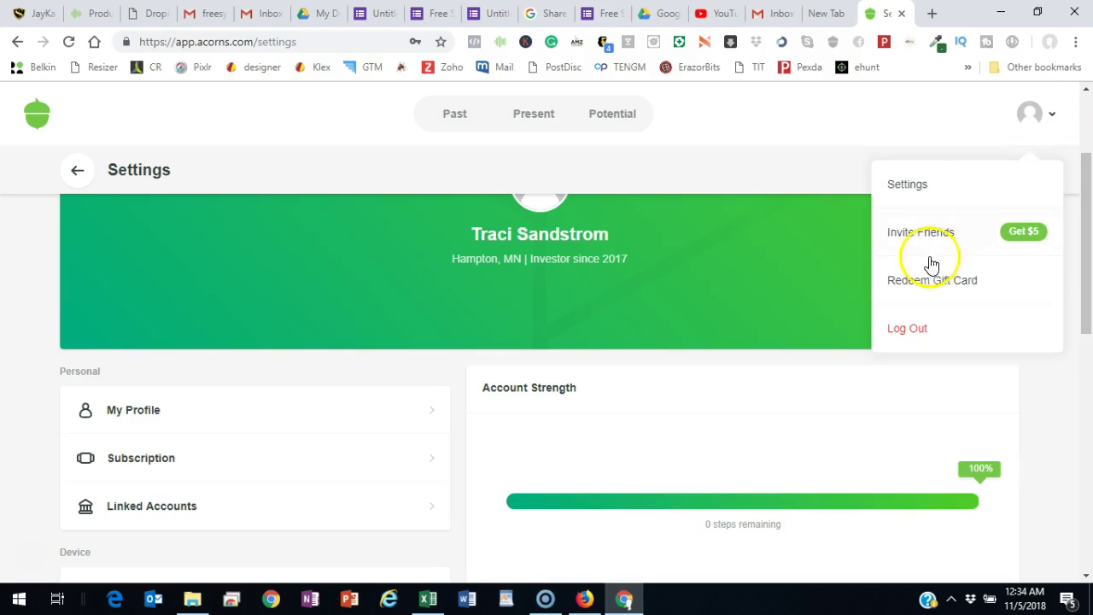
pyautogui.click(907, 242)
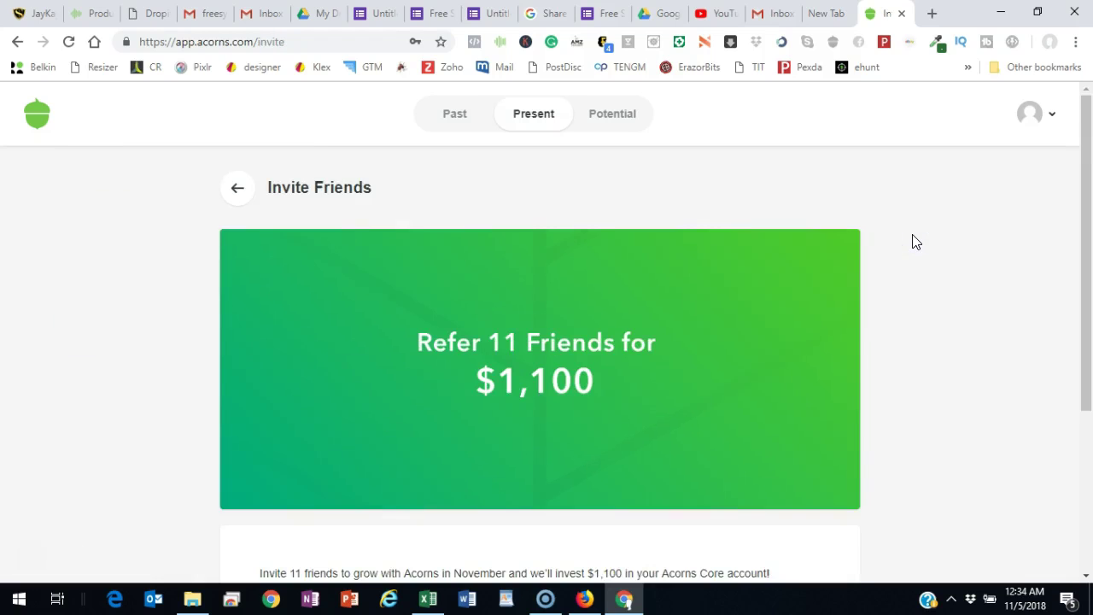
pyautogui.scroll(-1, 915, 242)
pyautogui.scroll(1, 501, 342)
pyautogui.scroll(-2, 593, 342)
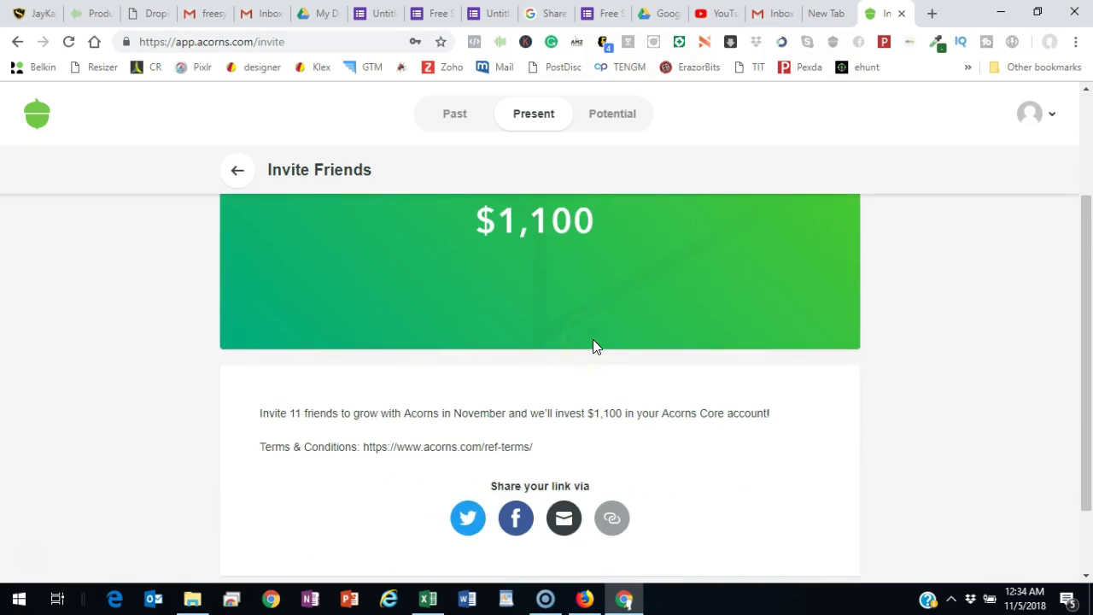
pyautogui.scroll(-1, 593, 347)
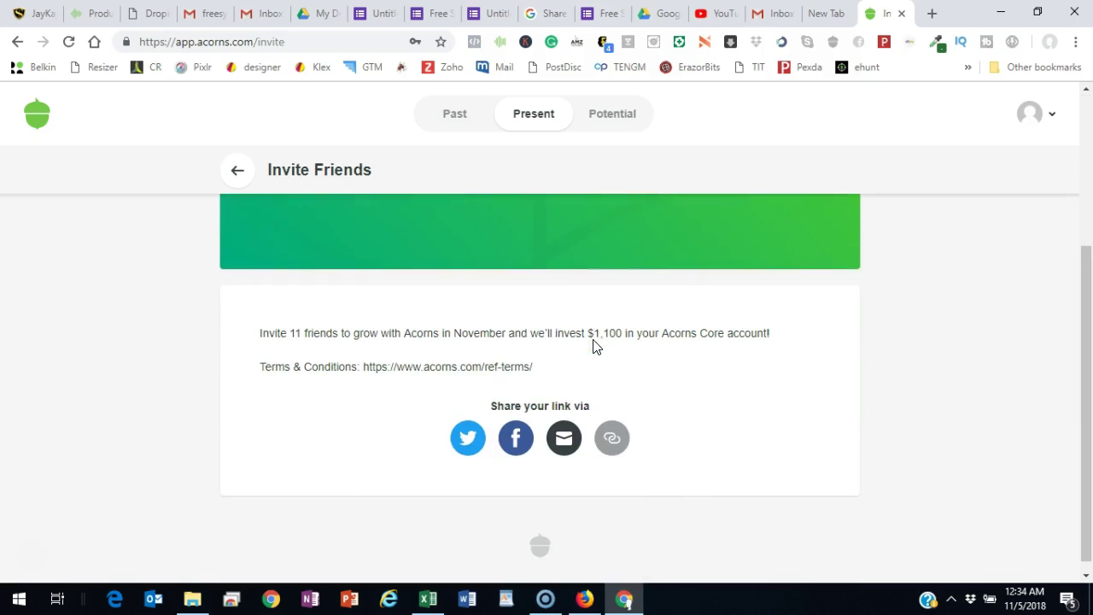
# Bring up the personal Acorns referral link, copy it to the clipboard and close the link dialog
pyautogui.click(615, 443)
pyautogui.click(615, 441)
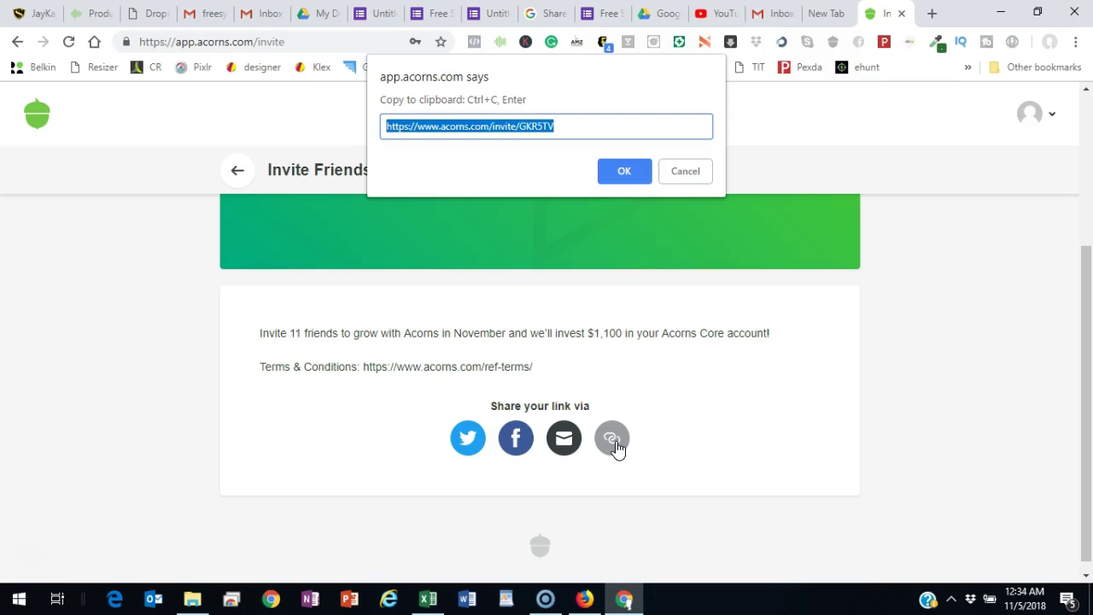
pyautogui.rightClick(525, 127)
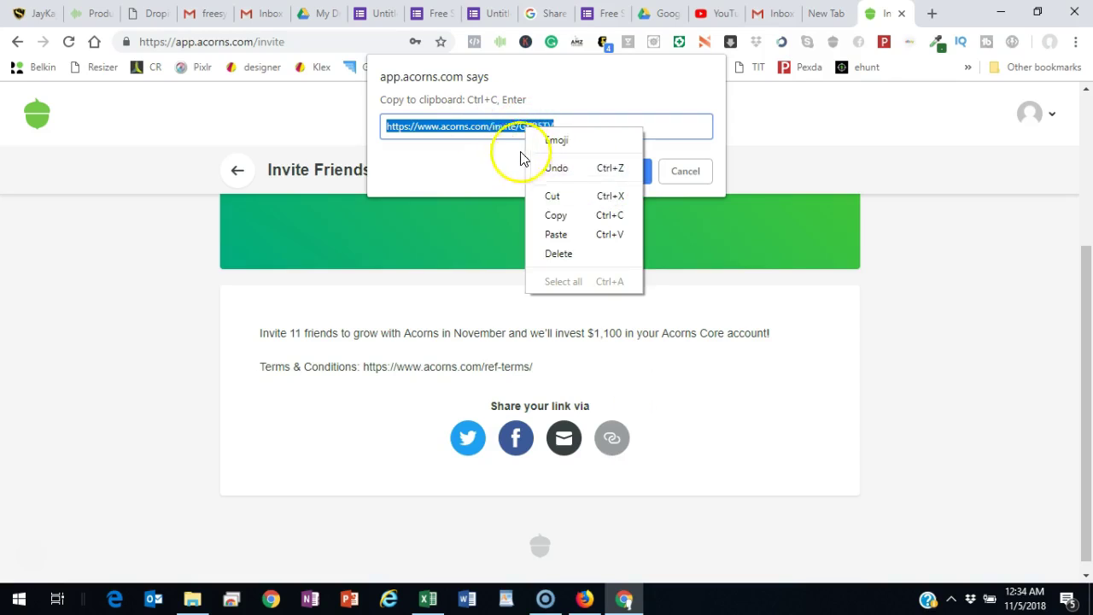
pyautogui.click(551, 215)
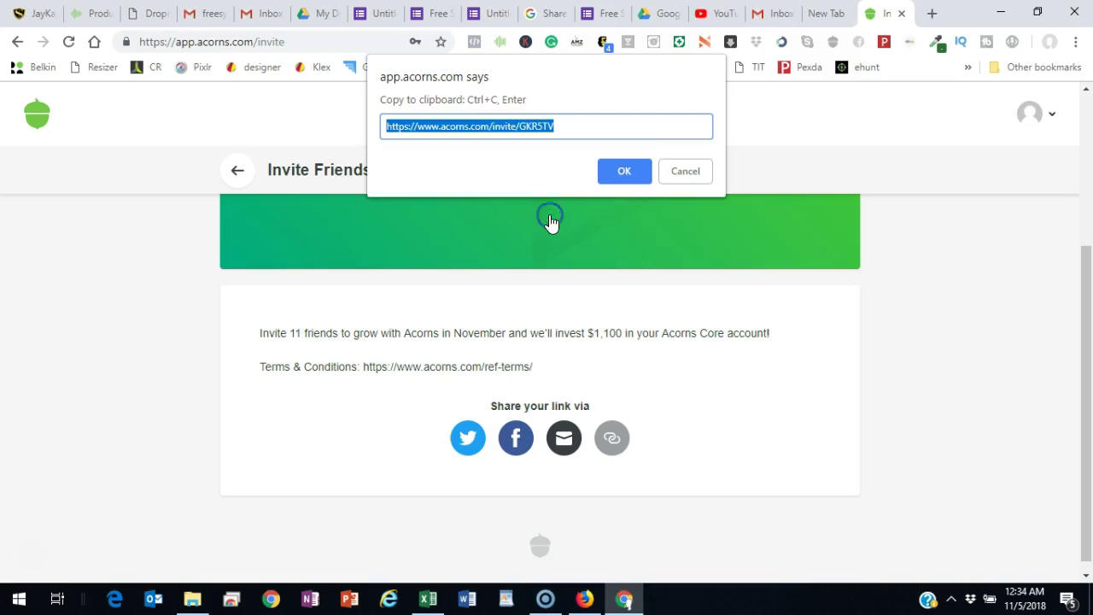
pyautogui.click(619, 175)
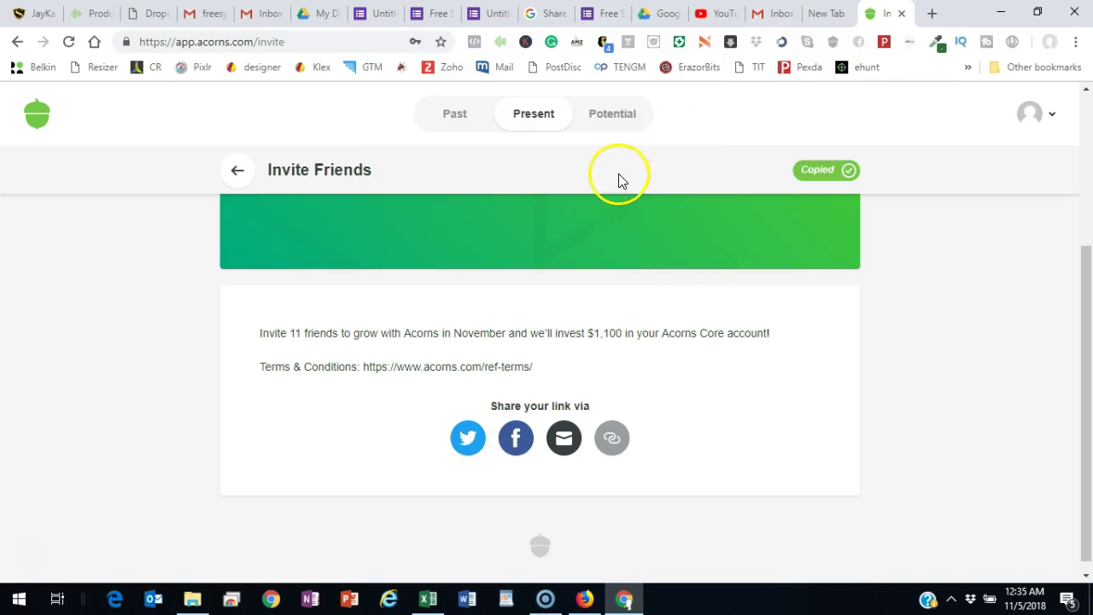
pyautogui.scroll(2, 880, 371)
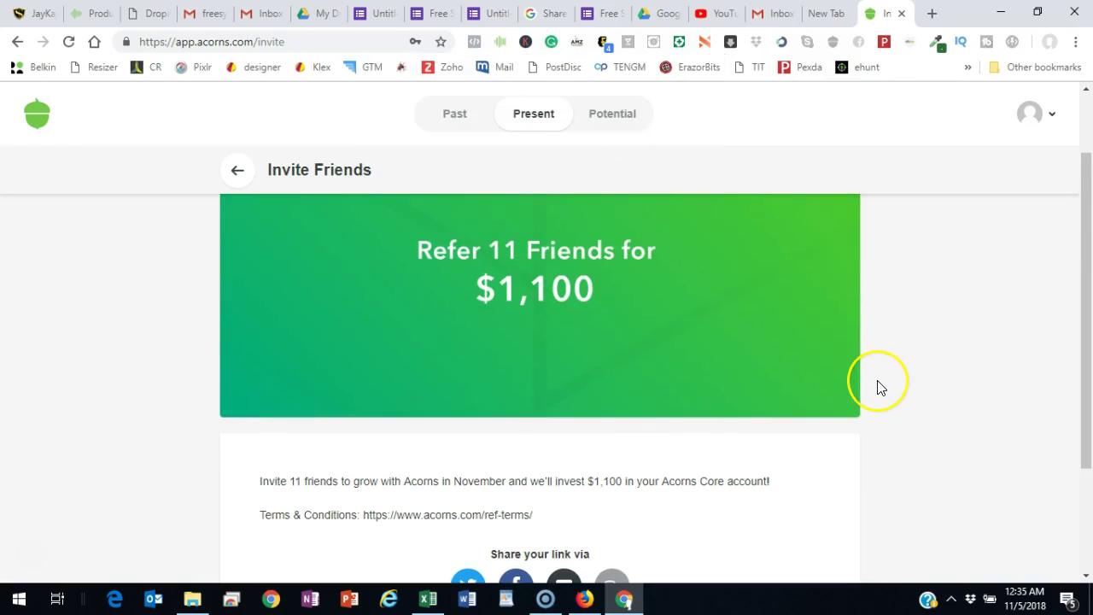
pyautogui.scroll(-2, 881, 386)
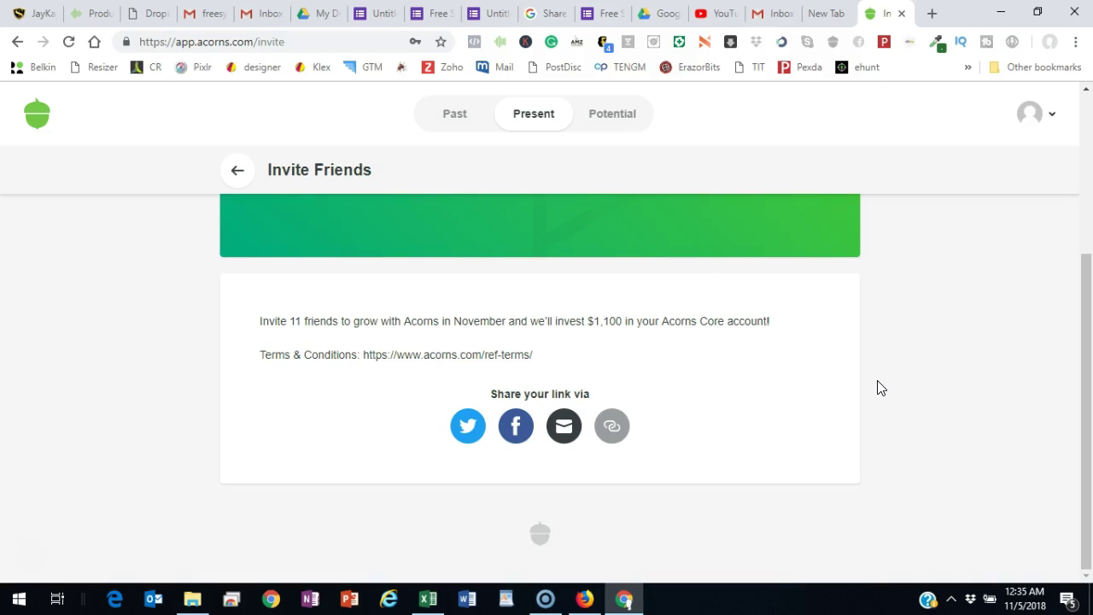
pyautogui.scroll(2, 880, 388)
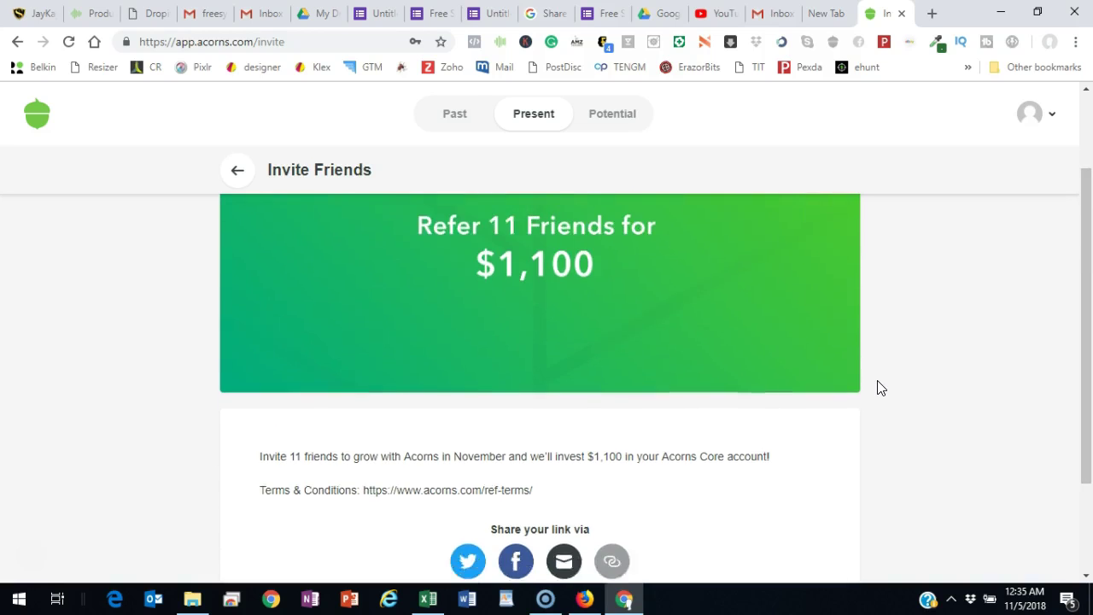
pyautogui.scroll(-1, 878, 385)
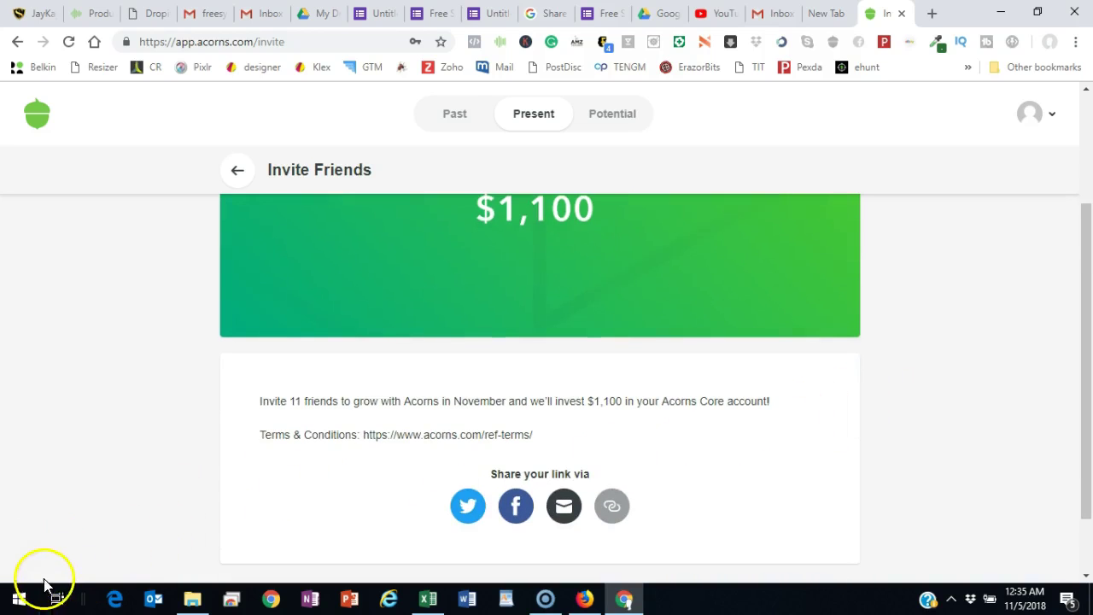